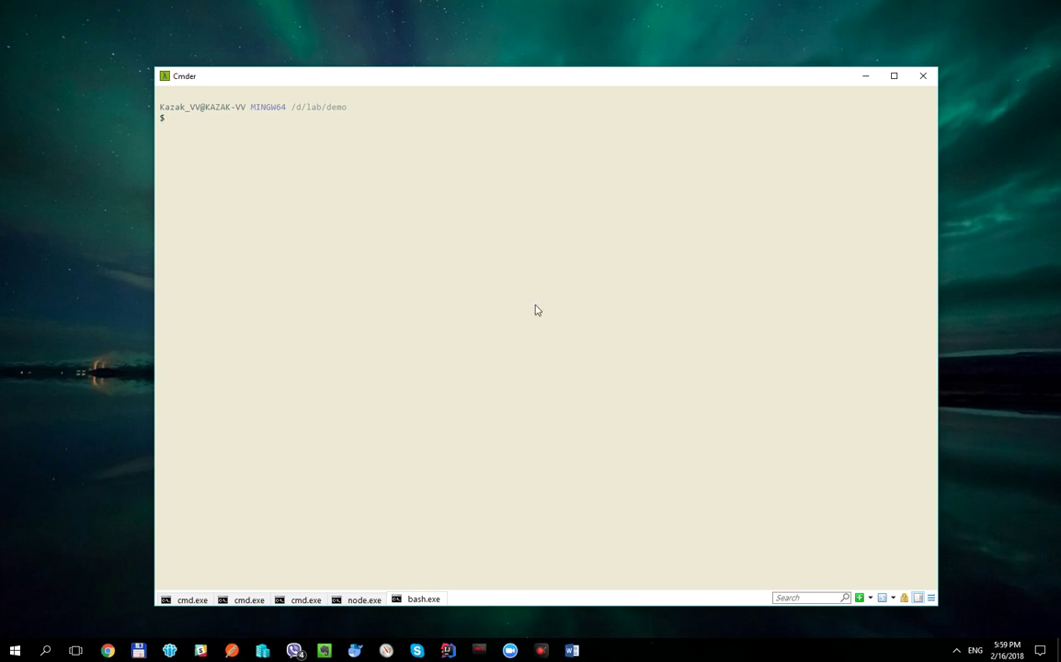
- List the demo folder, run docker-compose up -d, and minimize Cmder to reveal the desktop
{"action": "type", "text": "ls -A"}
{"action": "key", "text": "Return"}
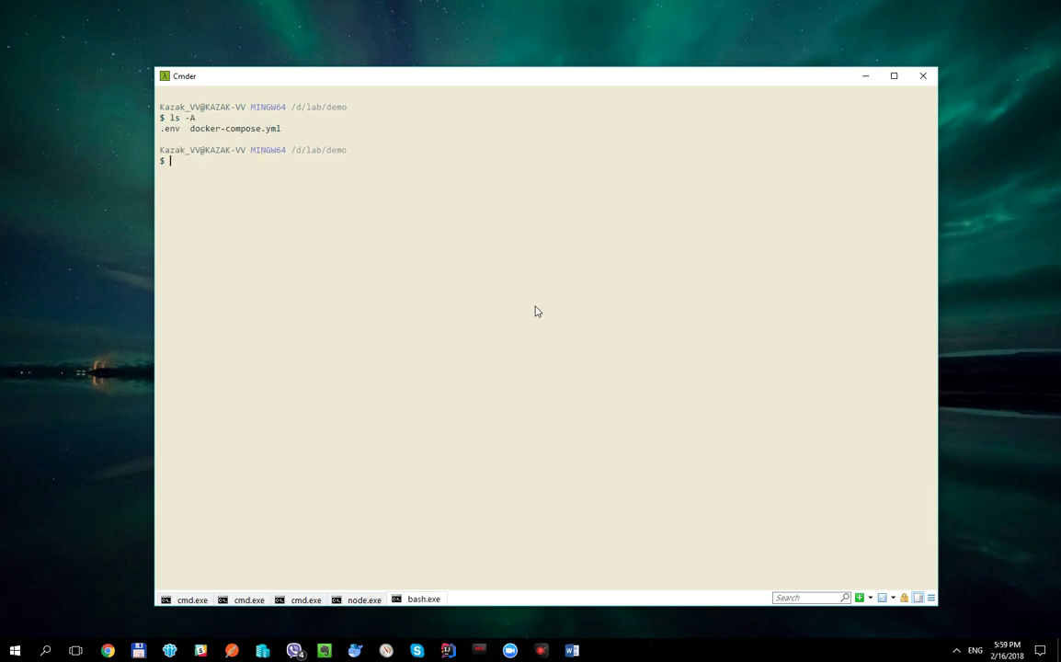
{"action": "type", "text": "docker-compose up -d"}
{"action": "key", "text": "Return"}
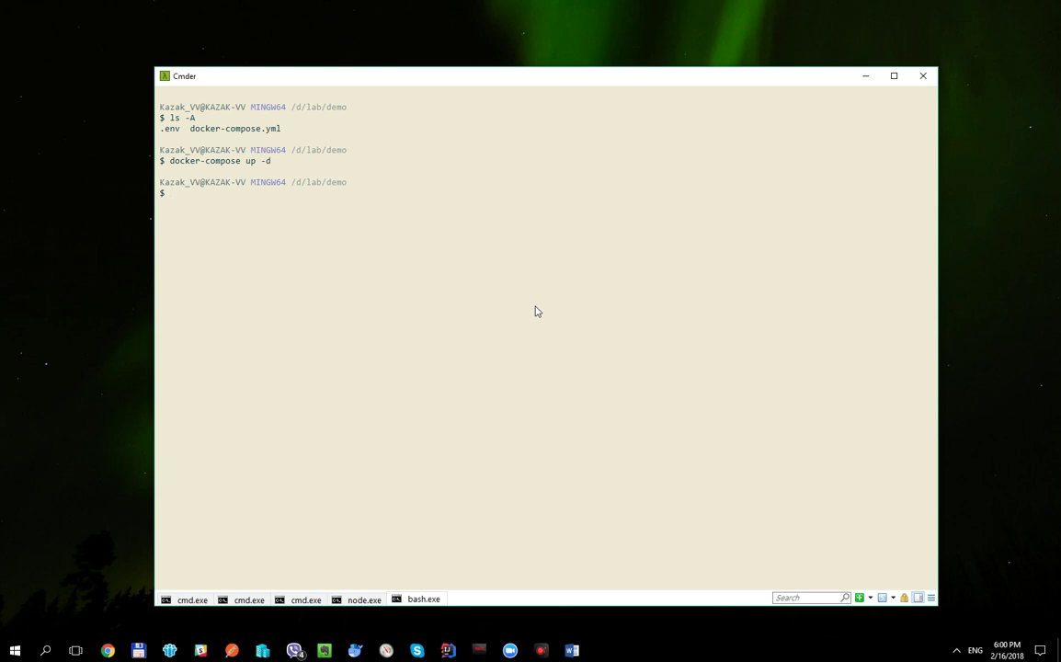
{"action": "key", "text": "super+d"}
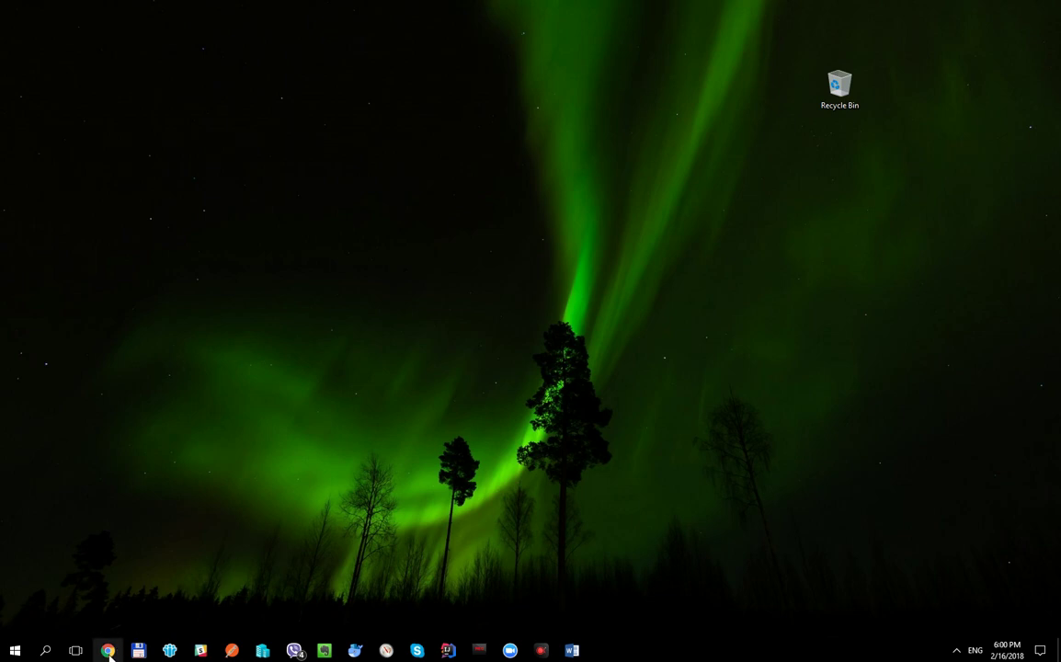
- Restore the simulator at localhost:8090, enlarge the sessions console, and start AIR-ANALYSIS
{"action": "left_click", "coordinate": [131, 597]}
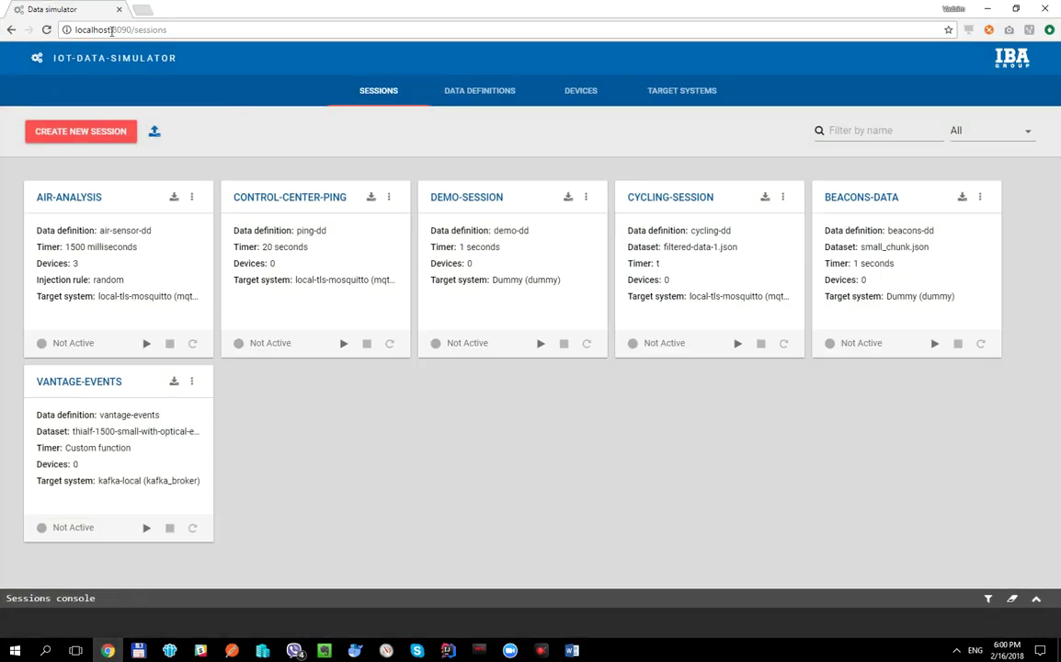
{"action": "left_click_drag", "start_coordinate": [131, 29], "coordinate": [73, 29]}
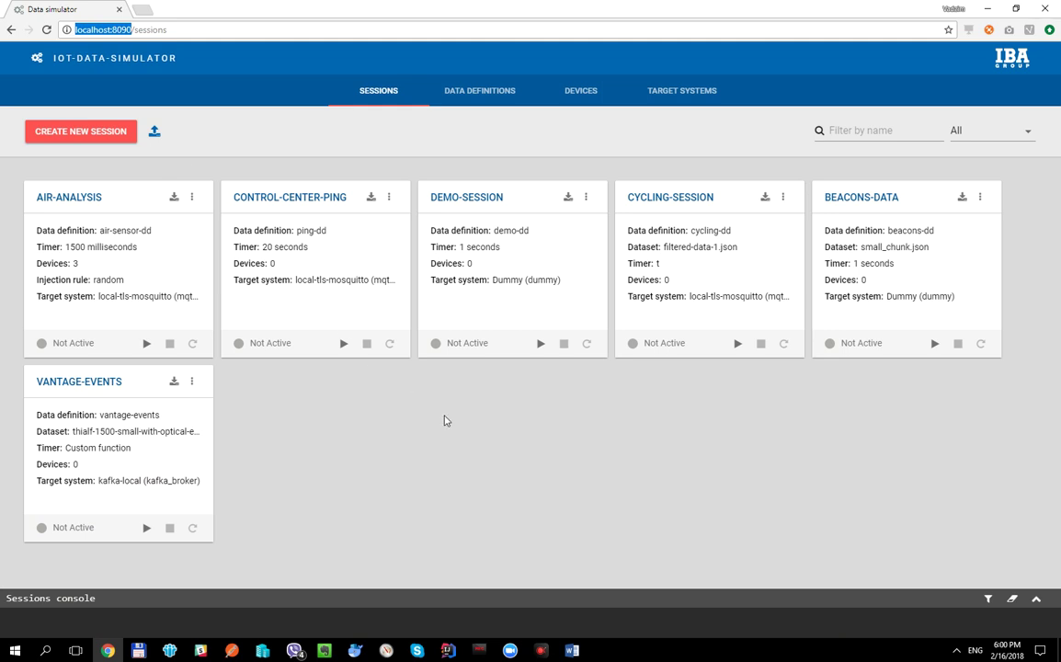
{"action": "left_click", "coordinate": [444, 421]}
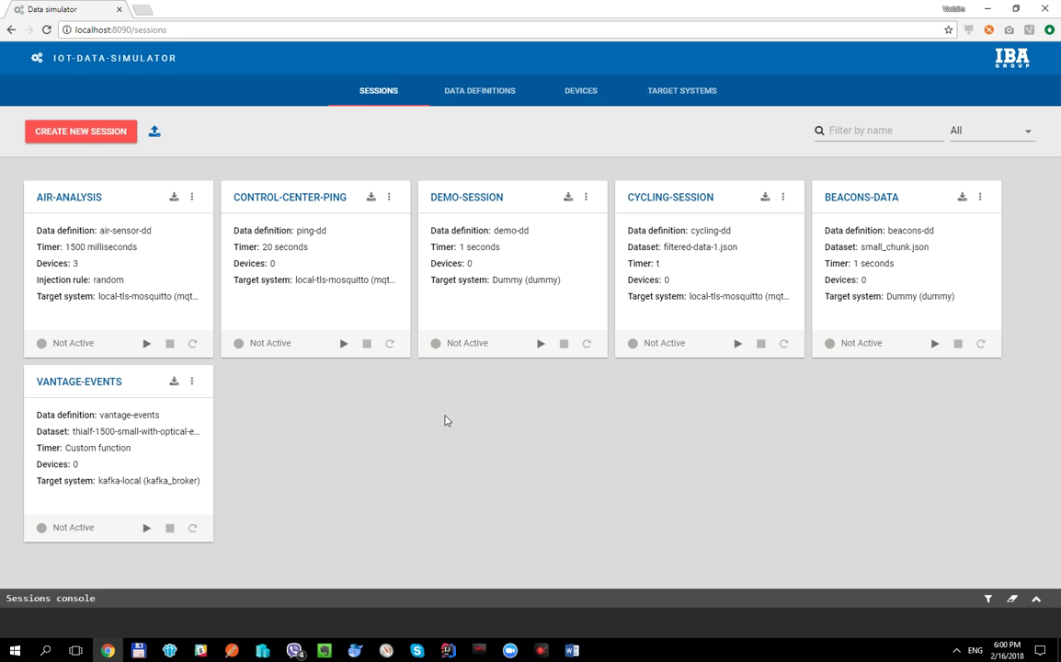
{"action": "left_click_drag", "start_coordinate": [490, 589], "coordinate": [479, 451]}
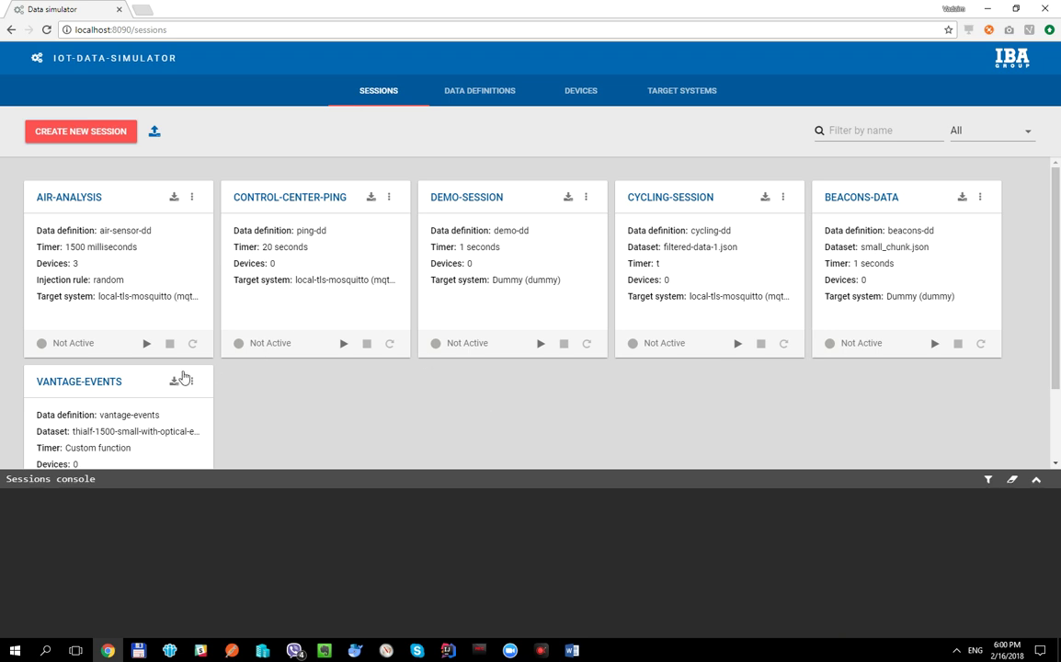
{"action": "left_click", "coordinate": [147, 343]}
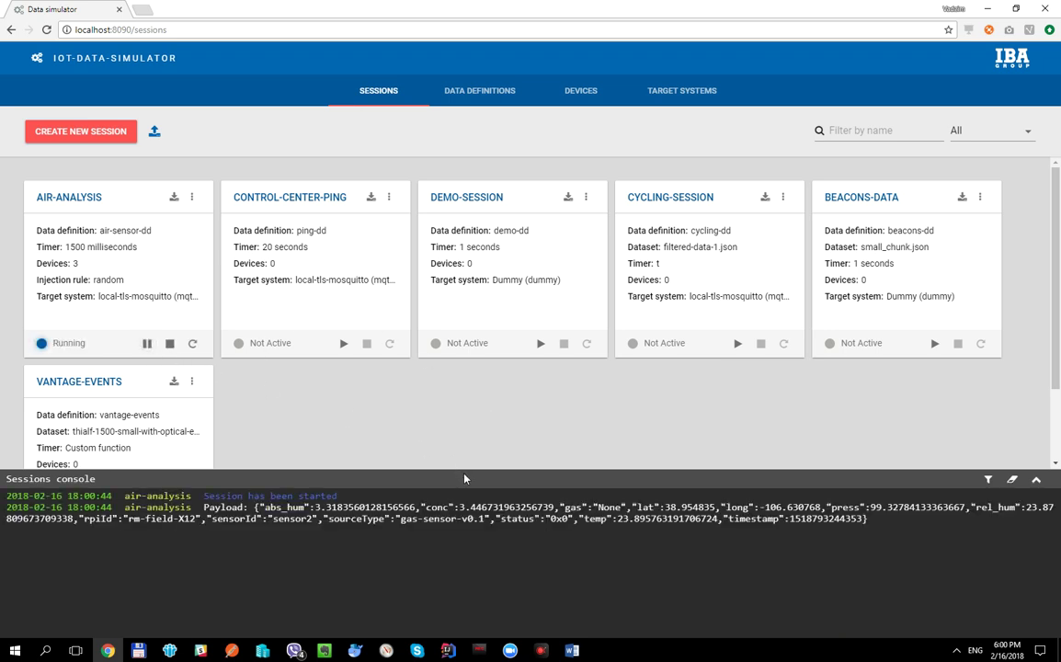
- Cycle AIR-ANALYSIS through pause, stop, play and restart, leaving it paused
{"action": "left_click_drag", "start_coordinate": [459, 471], "coordinate": [470, 397]}
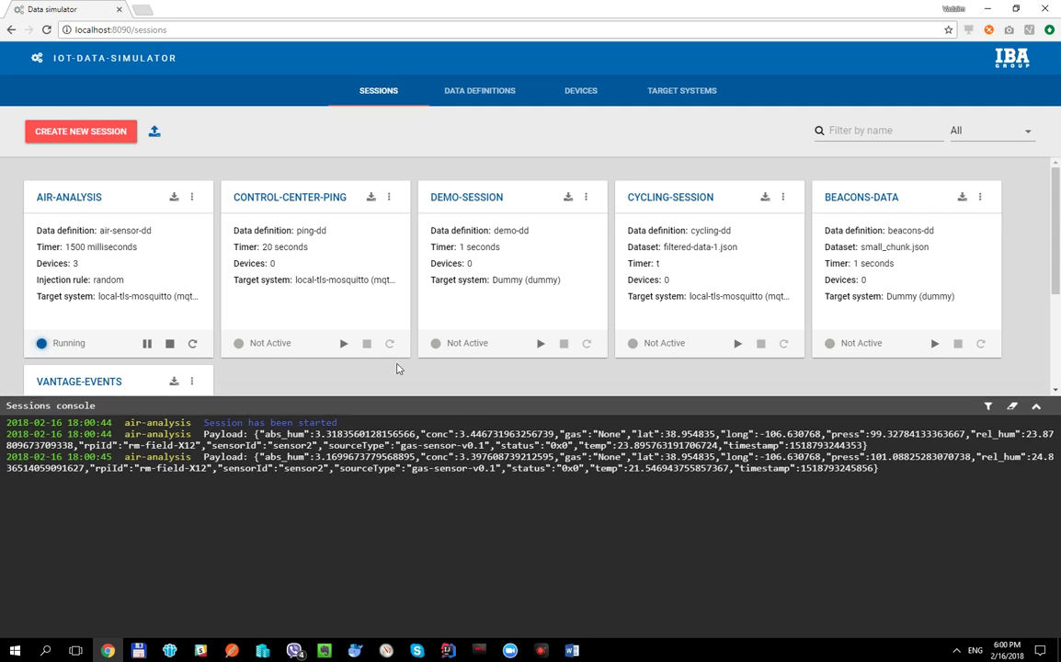
{"action": "left_click", "coordinate": [146, 343]}
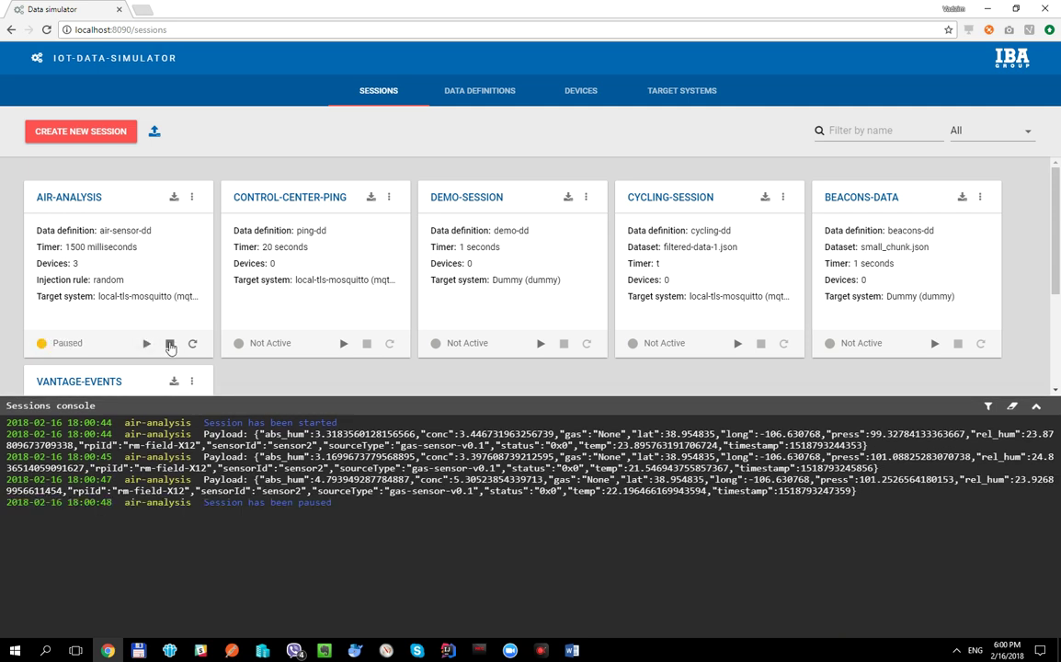
{"action": "left_click", "coordinate": [170, 345]}
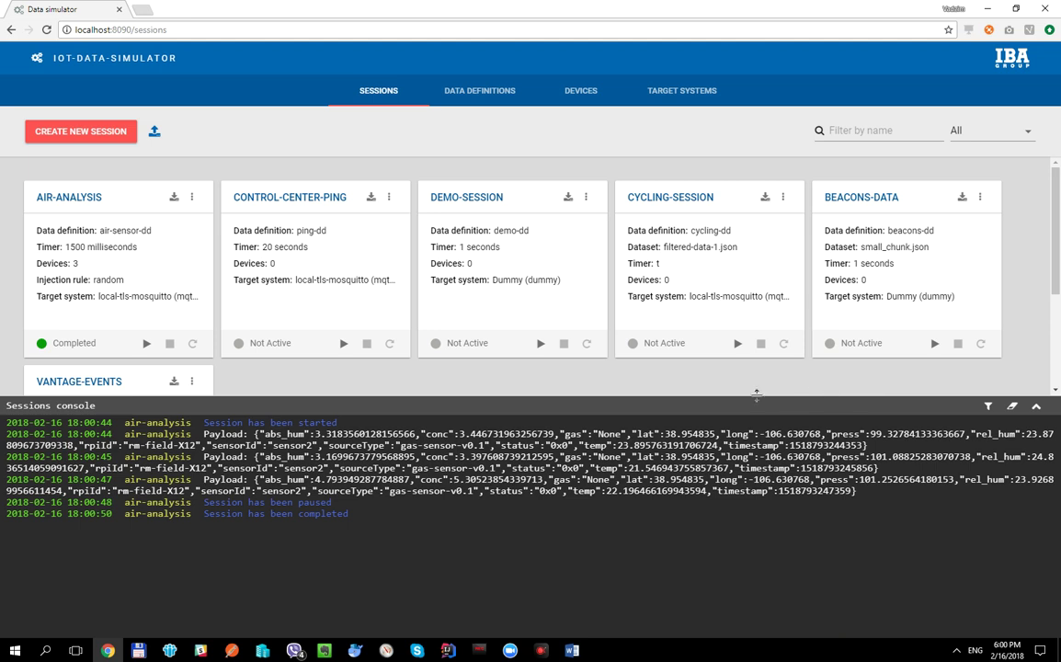
{"action": "left_click", "coordinate": [146, 343]}
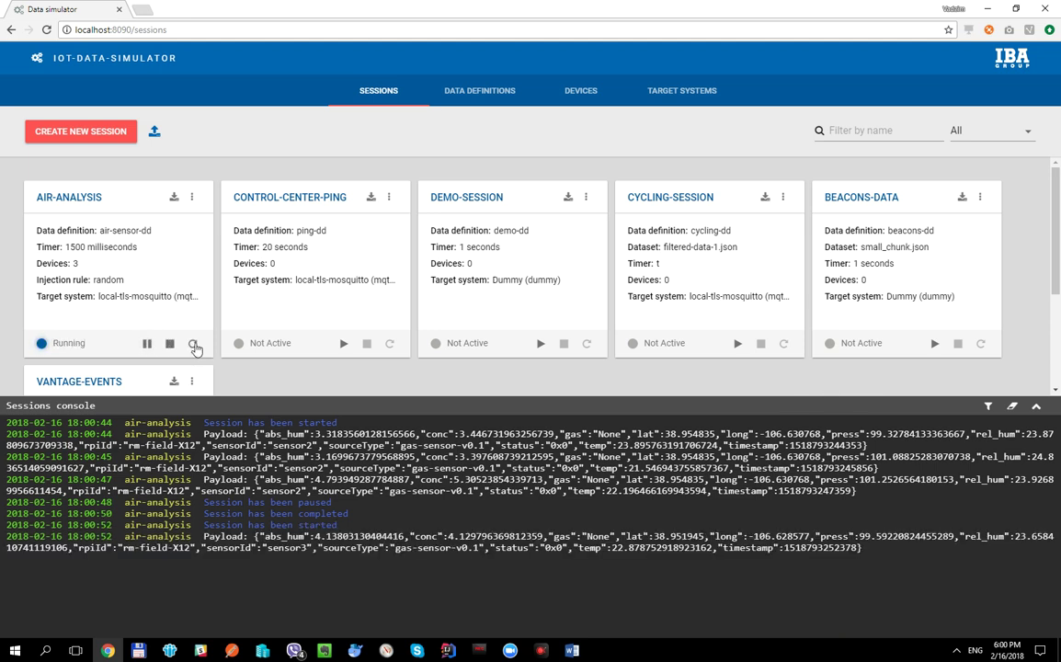
{"action": "left_click", "coordinate": [192, 344]}
{"action": "left_click", "coordinate": [146, 344]}
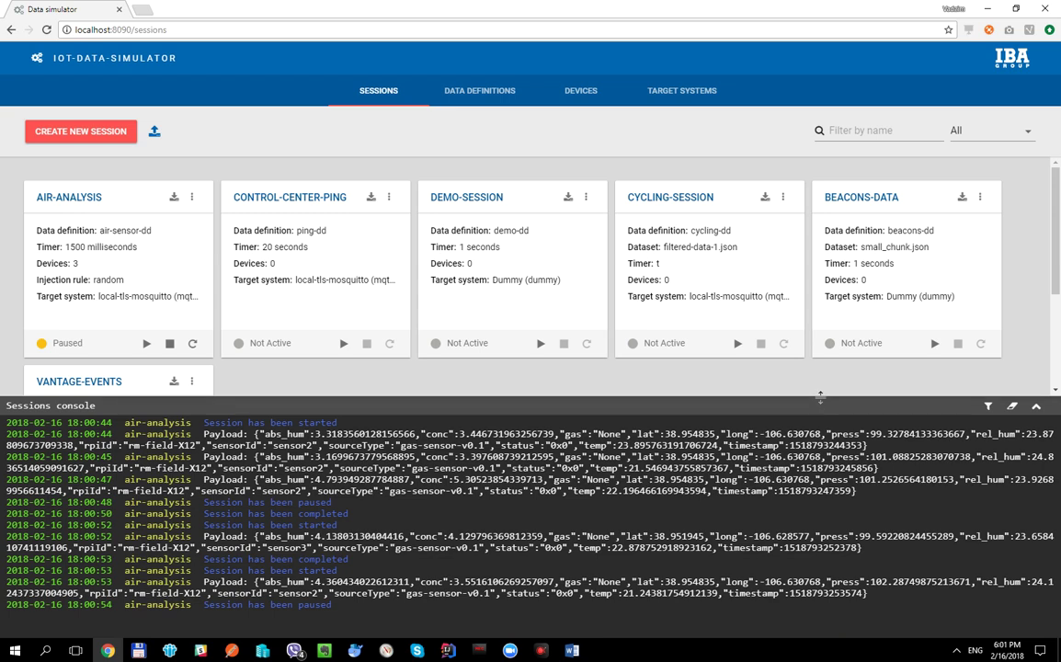
- Clear the sessions console log, toggle its session filter row, and shrink the console
{"action": "mouse_move", "coordinate": [820, 396]}
{"action": "left_mouse_down"}
{"action": "mouse_move", "coordinate": [822, 423]}
{"action": "mouse_move", "coordinate": [818, 390]}
{"action": "left_mouse_up"}
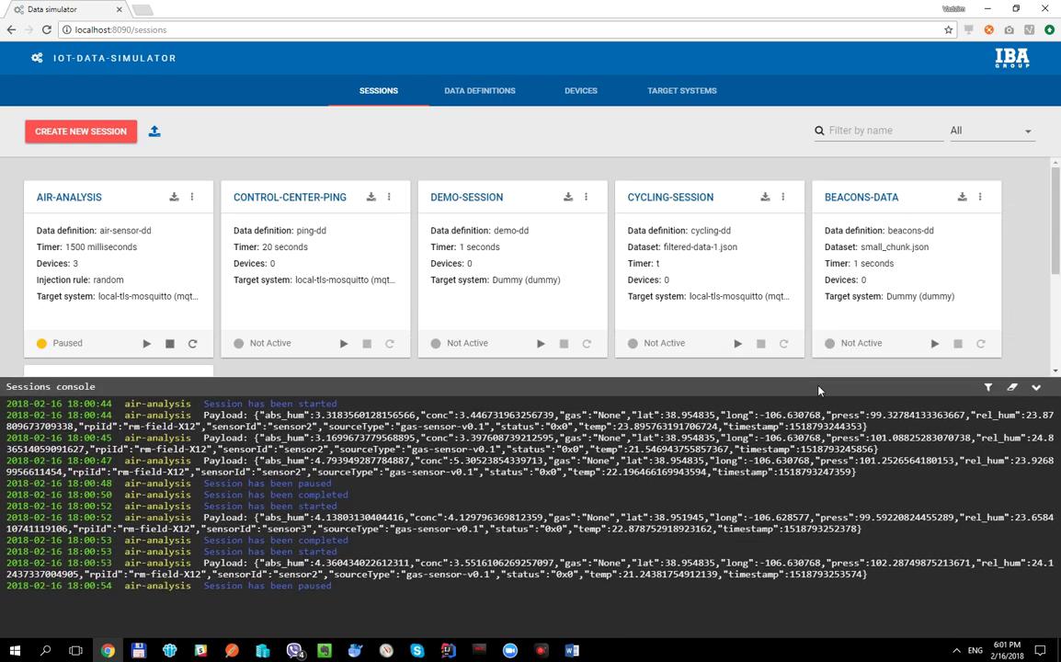
{"action": "left_click", "coordinate": [1011, 387]}
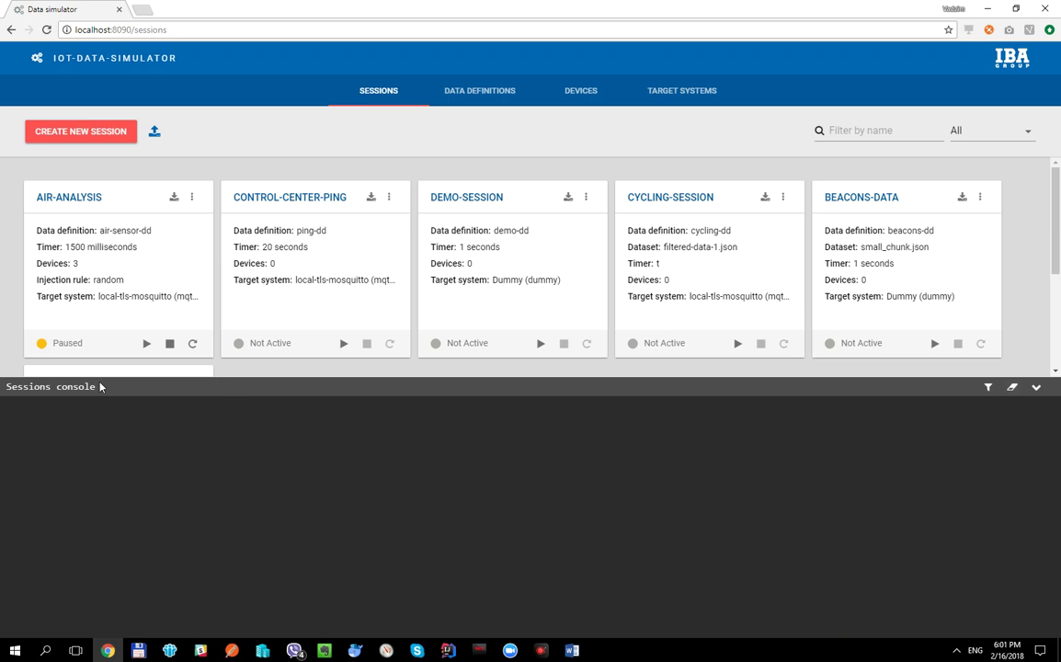
{"action": "left_click", "coordinate": [988, 388]}
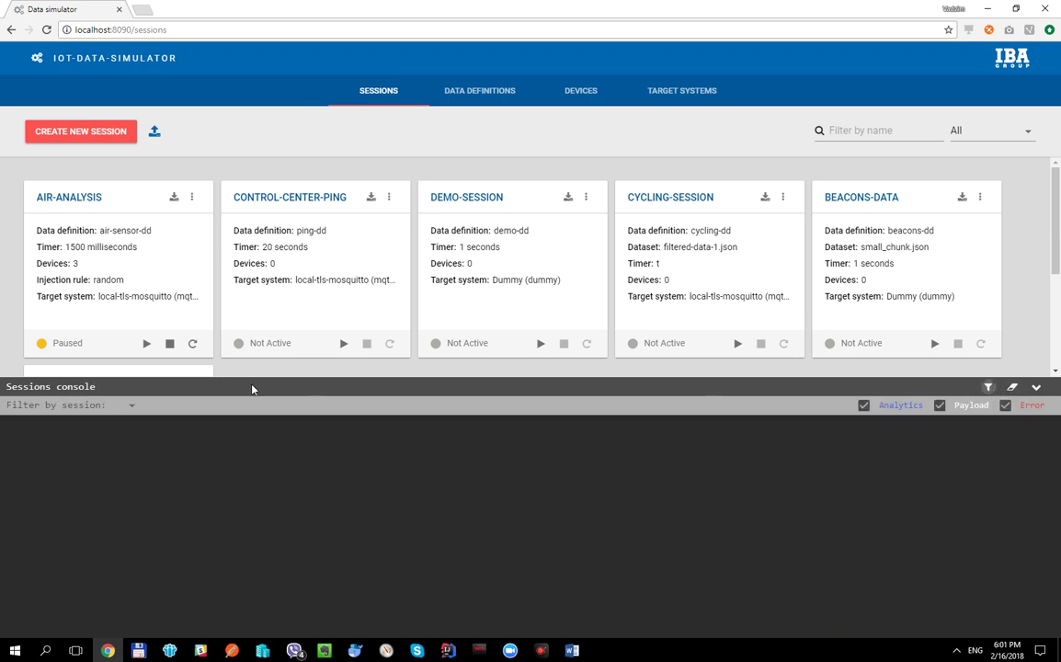
{"action": "left_click", "coordinate": [106, 414]}
{"action": "left_click", "coordinate": [474, 359]}
{"action": "left_click", "coordinate": [989, 387]}
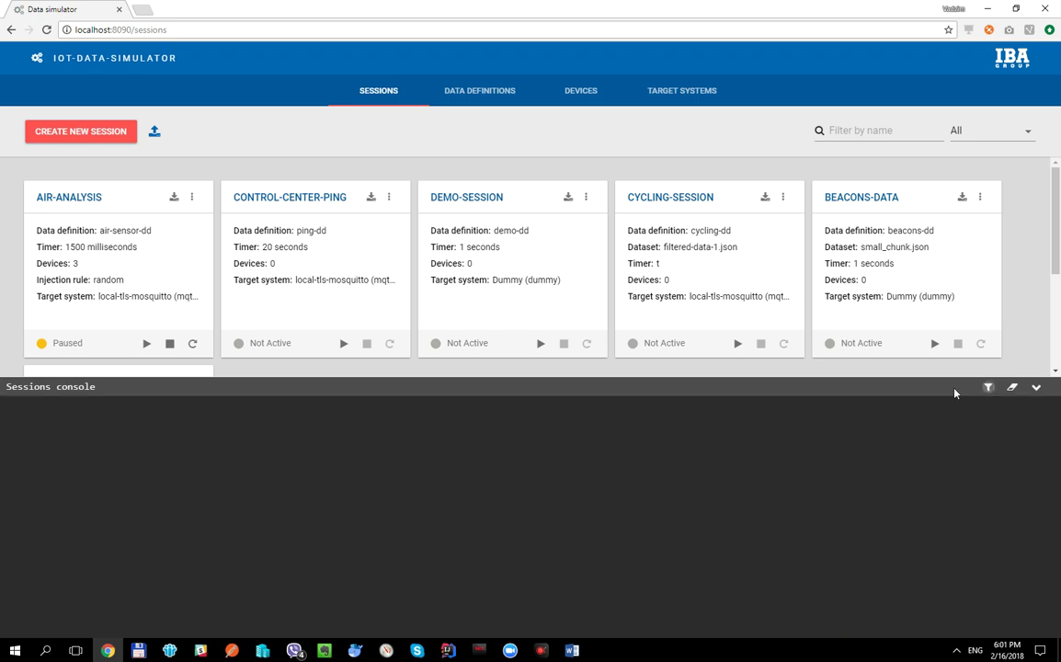
{"action": "left_click_drag", "start_coordinate": [860, 377], "coordinate": [869, 558]}
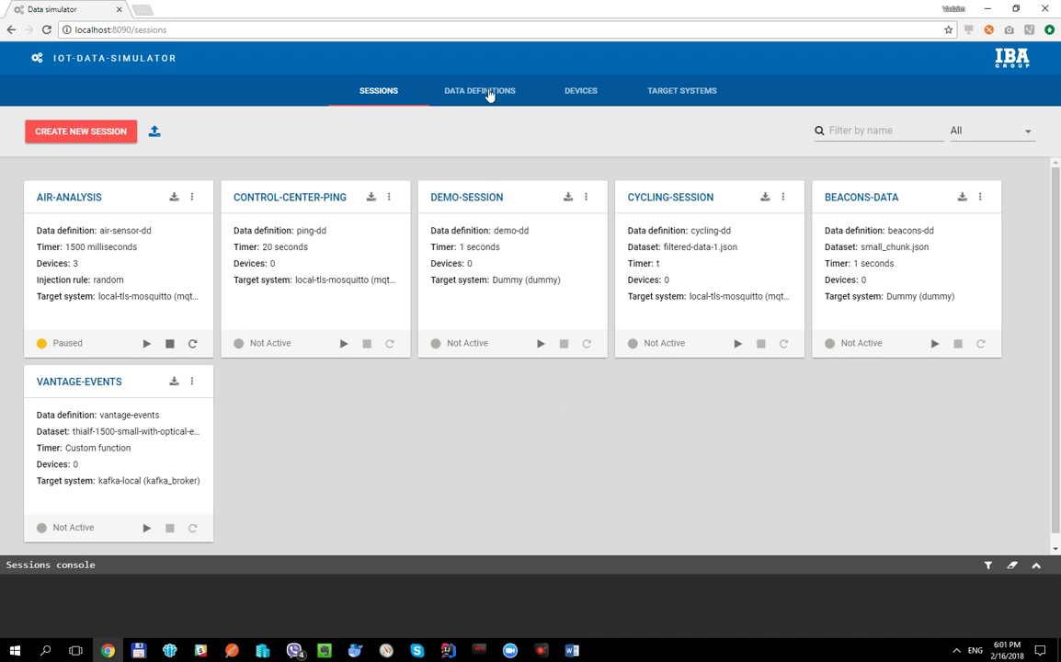
- Go to Data Definitions and open BEACONS-DD in the Update definition wizard
{"action": "left_click", "coordinate": [488, 92]}
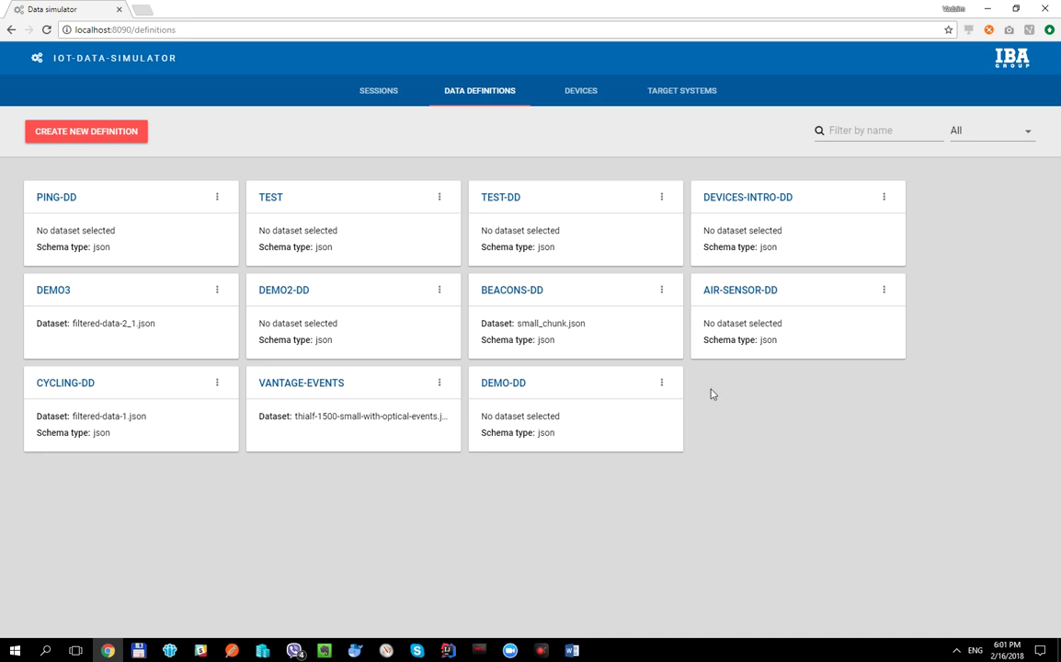
{"action": "left_click", "coordinate": [661, 290]}
{"action": "left_click", "coordinate": [689, 296]}
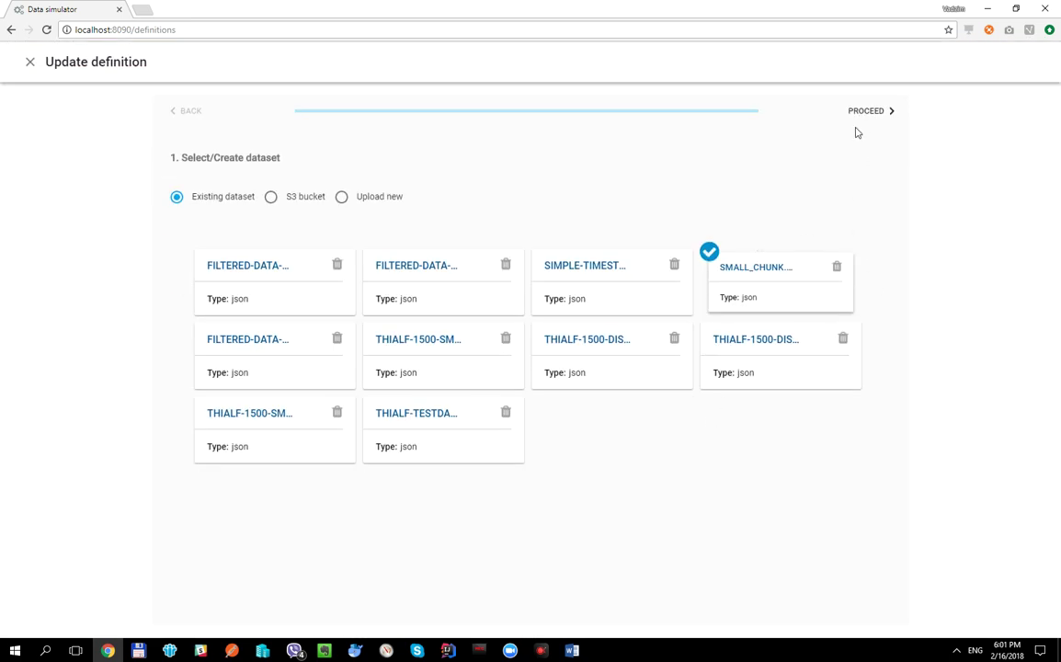
- Move between BEACONS-DD's dataset and schema steps, browse the beacons array, then close without saving
{"action": "left_click", "coordinate": [866, 111]}
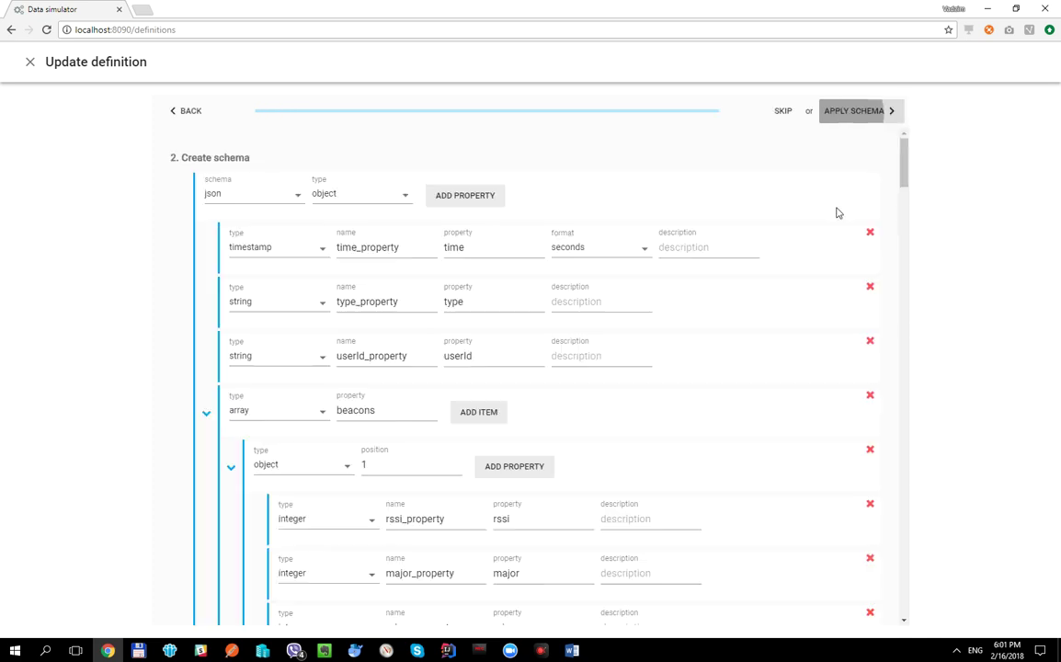
{"action": "scroll", "coordinate": [790, 276], "scroll_direction": "down", "scroll_amount": 5}
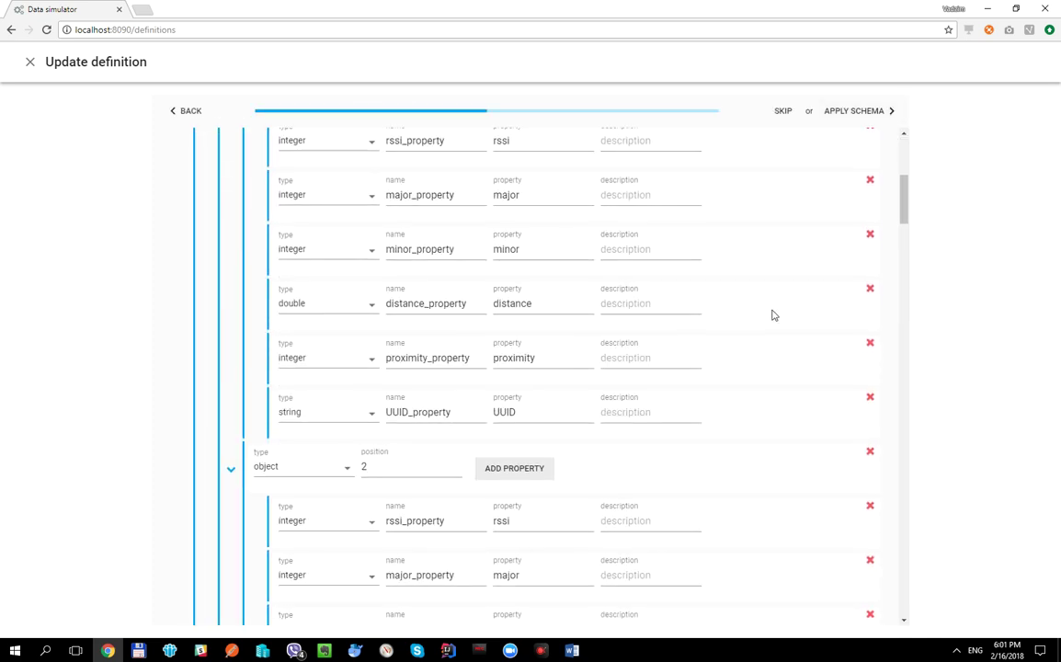
{"action": "left_click", "coordinate": [188, 111]}
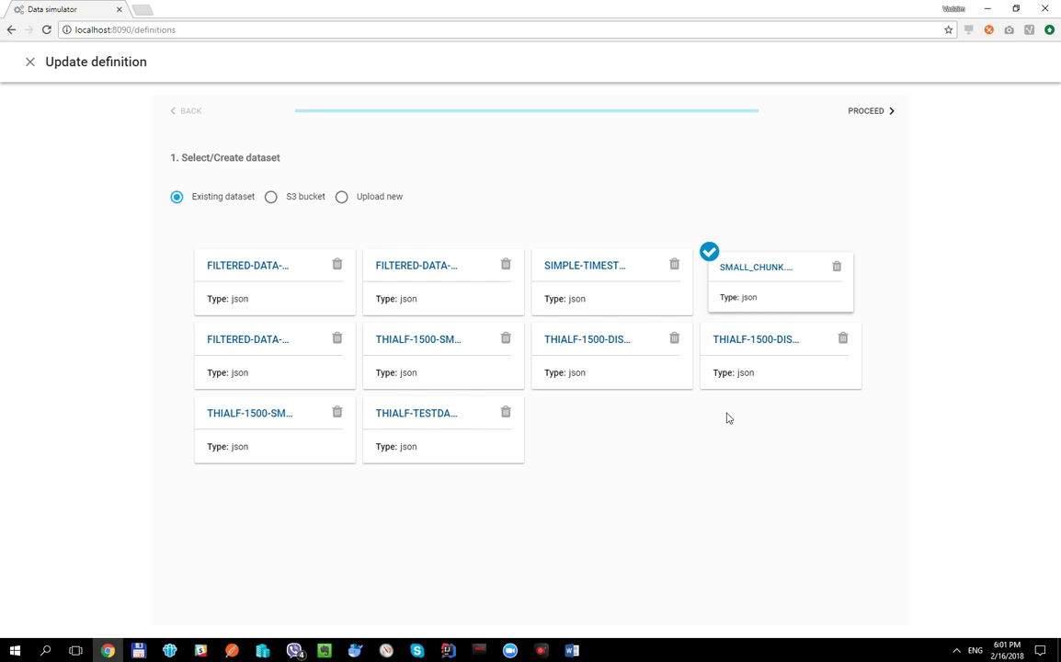
{"action": "left_click", "coordinate": [865, 112]}
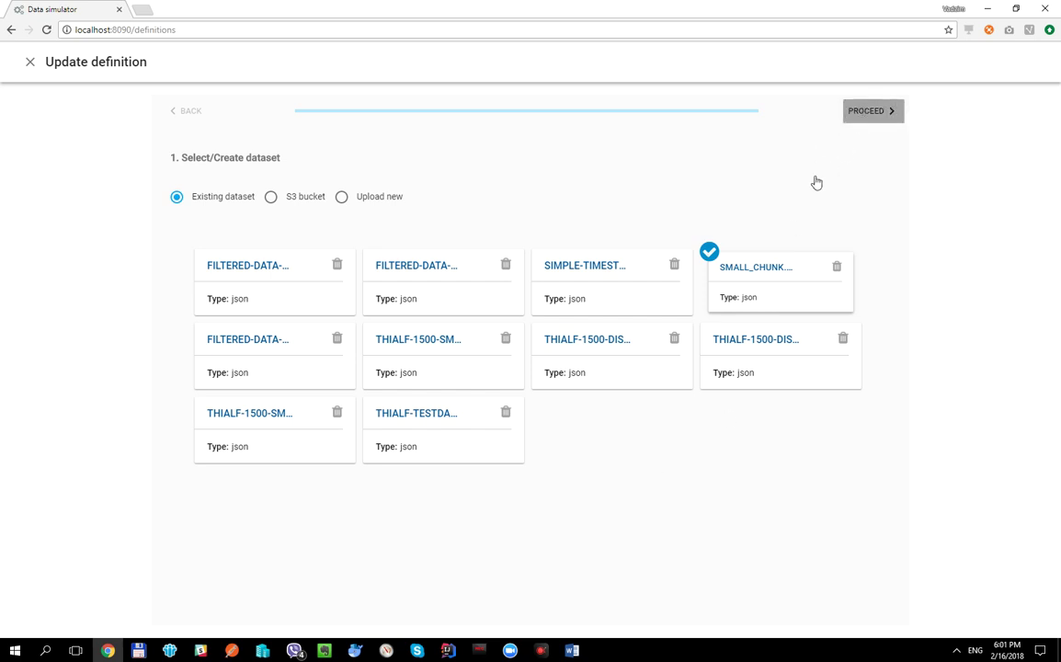
{"action": "scroll", "coordinate": [781, 248], "scroll_direction": "down", "scroll_amount": 4}
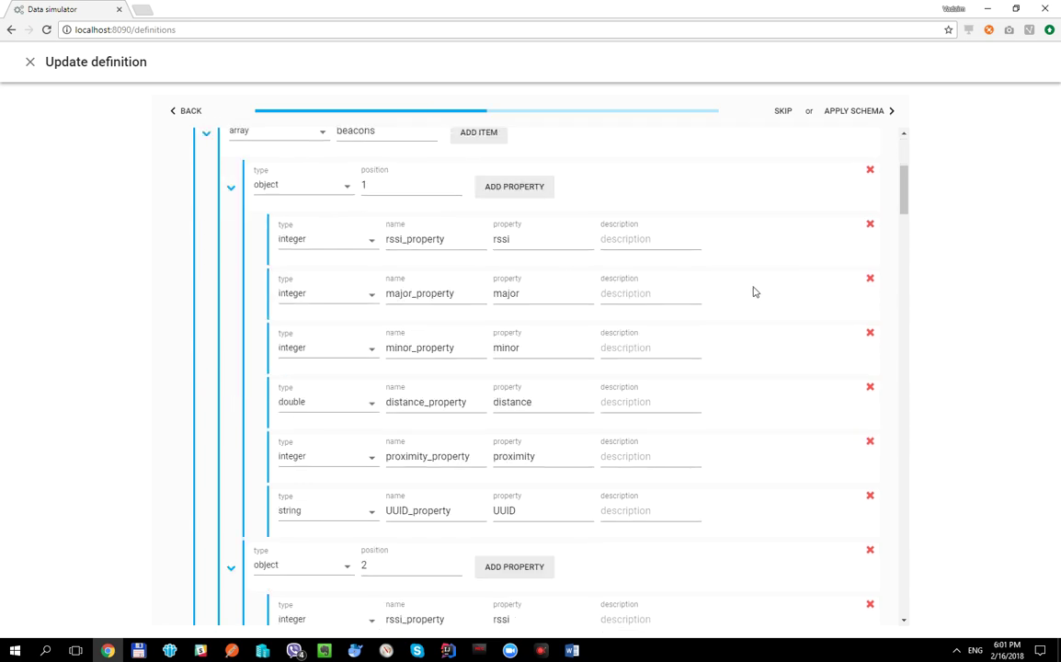
{"action": "scroll", "coordinate": [754, 291], "scroll_direction": "down", "scroll_amount": 6}
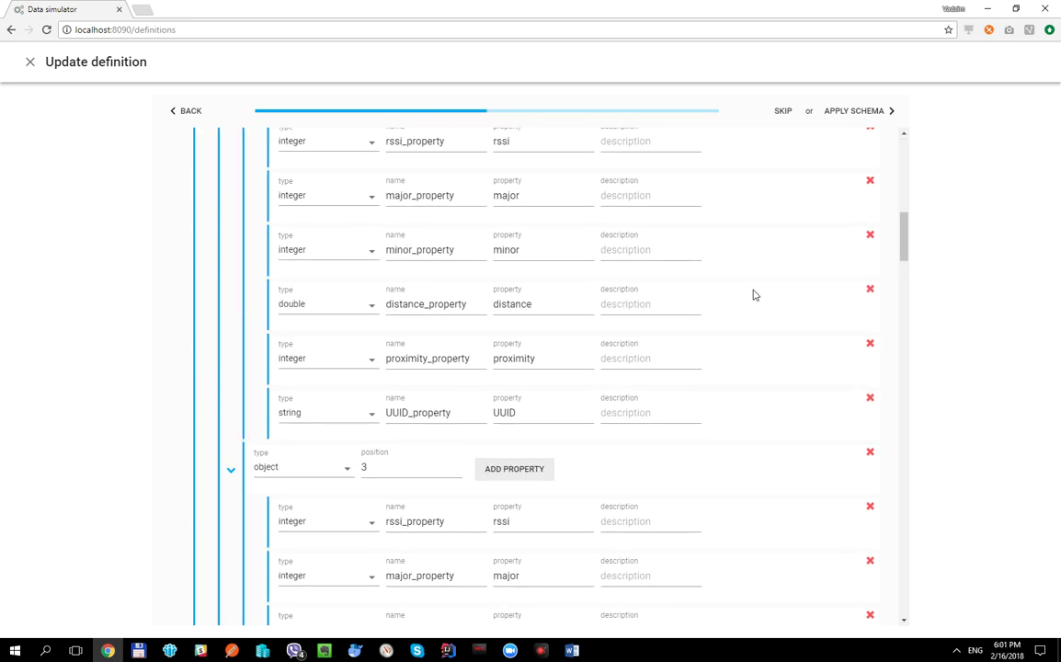
{"action": "scroll", "coordinate": [754, 297], "scroll_direction": "down", "scroll_amount": 3}
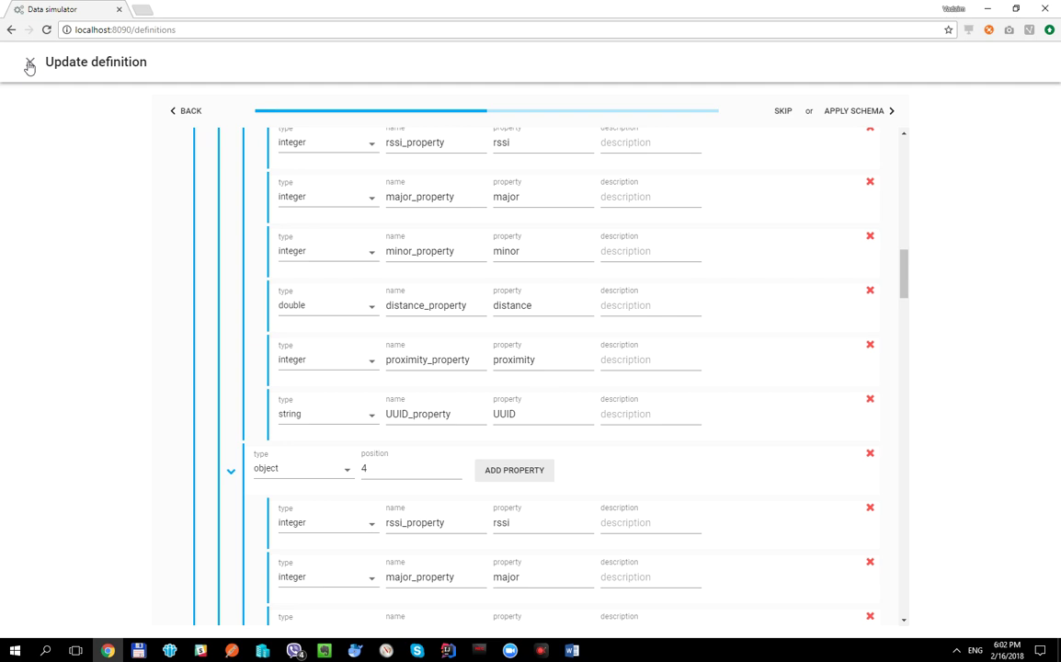
{"action": "left_click", "coordinate": [29, 62]}
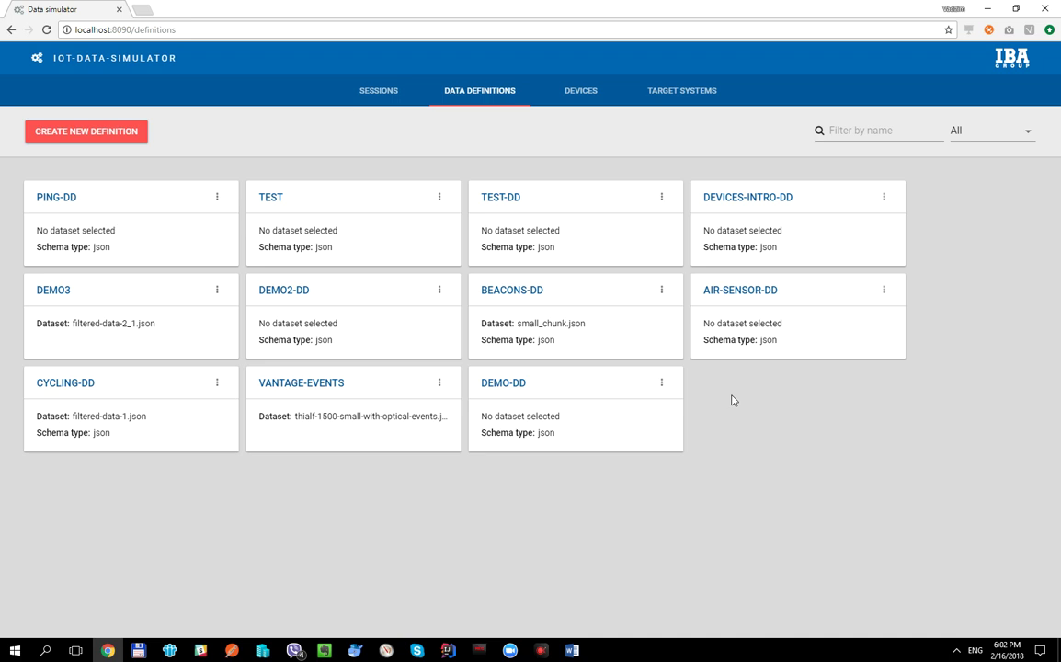
- Go to the Devices page and open GAS-SENSOR-3's actions menu
{"action": "left_click", "coordinate": [572, 95]}
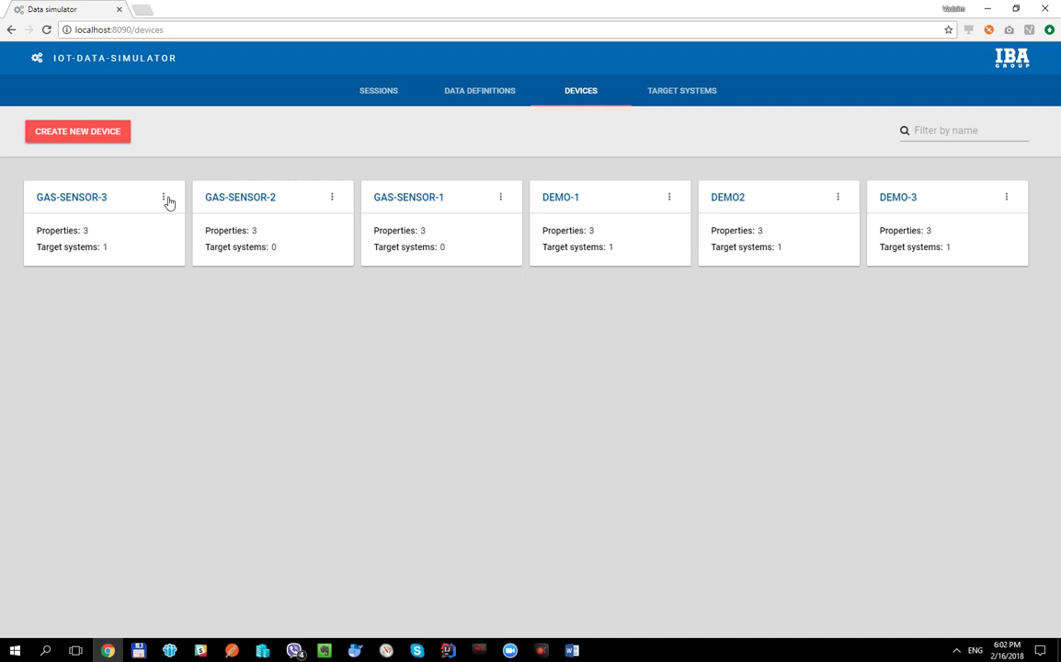
{"action": "left_click", "coordinate": [165, 199]}
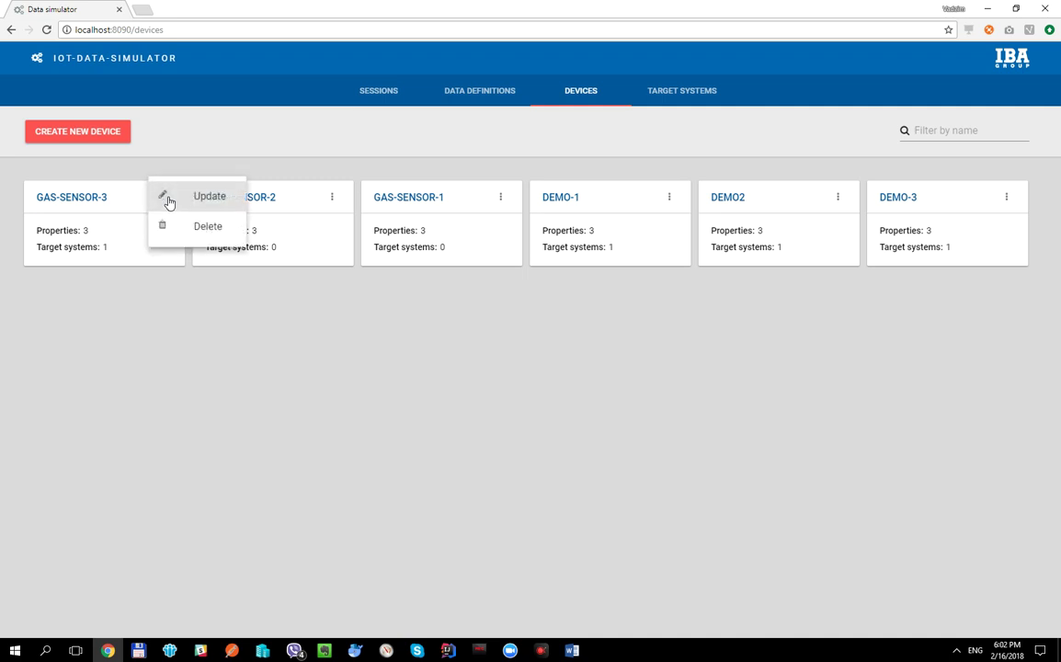
- Review GAS-SENSOR-3 and its LOCAL-MQTT target unsaved, then start a new target system
{"action": "left_click", "coordinate": [170, 200]}
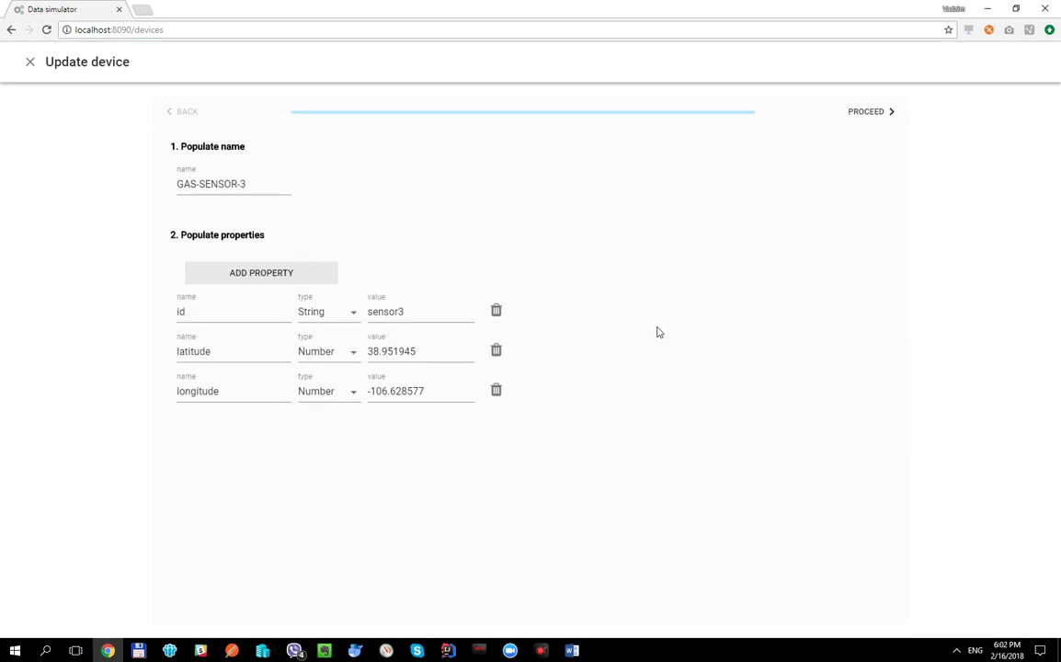
{"action": "left_click", "coordinate": [860, 118]}
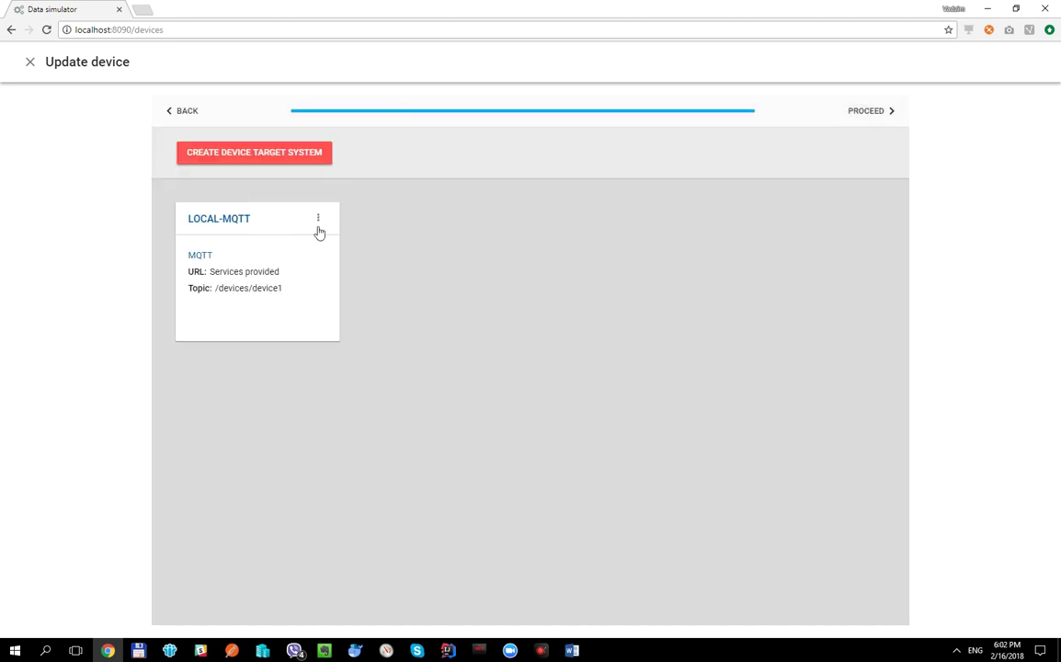
{"action": "left_click", "coordinate": [28, 62]}
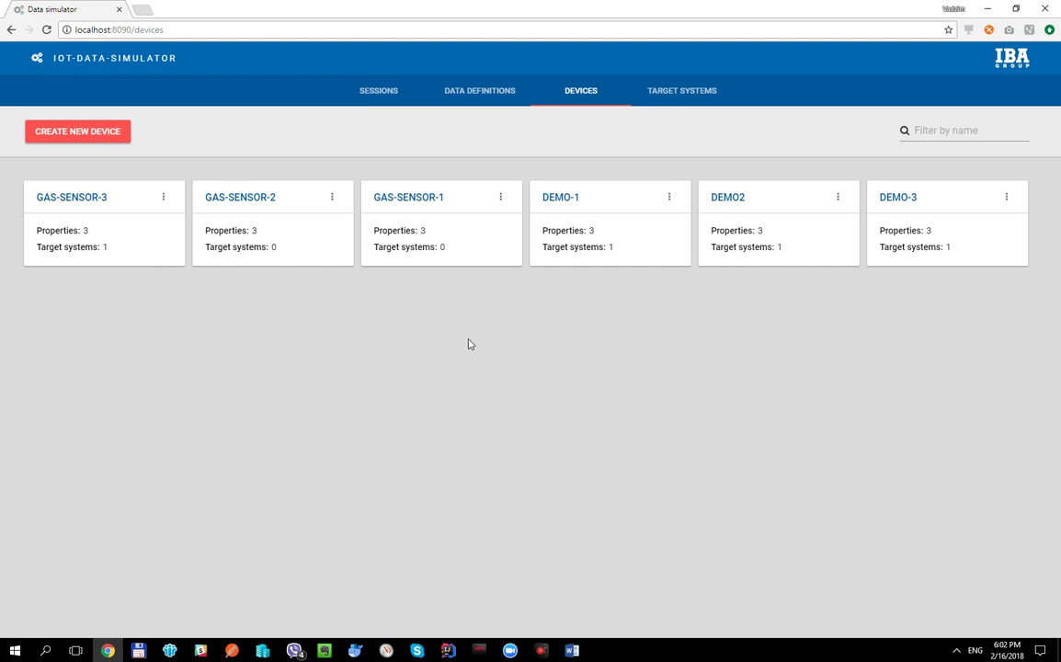
{"action": "left_click", "coordinate": [671, 92]}
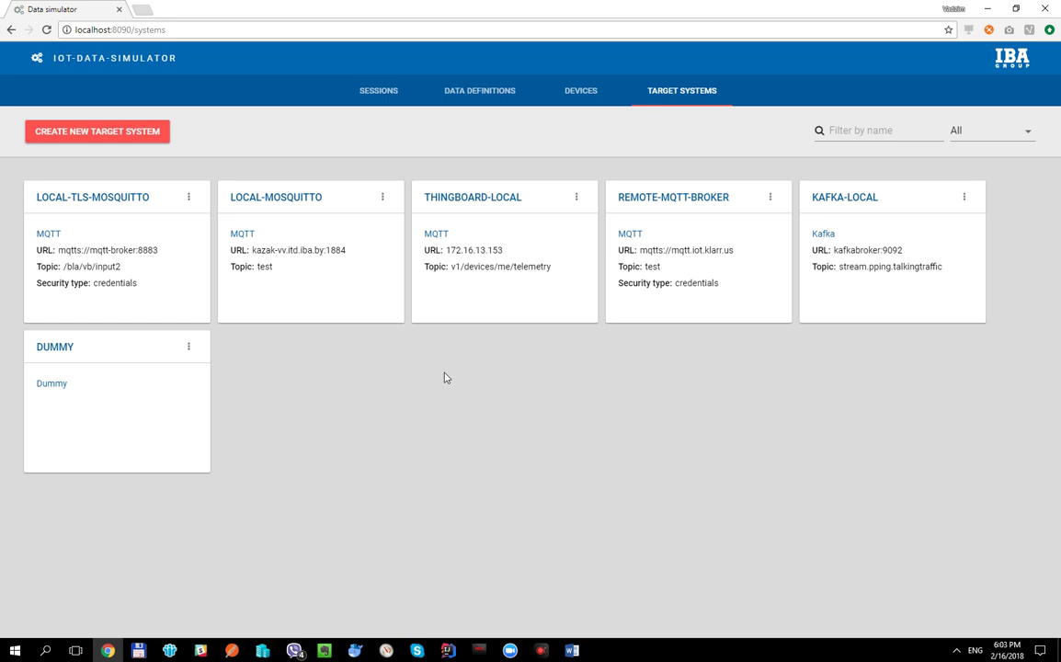
{"action": "left_click", "coordinate": [90, 136]}
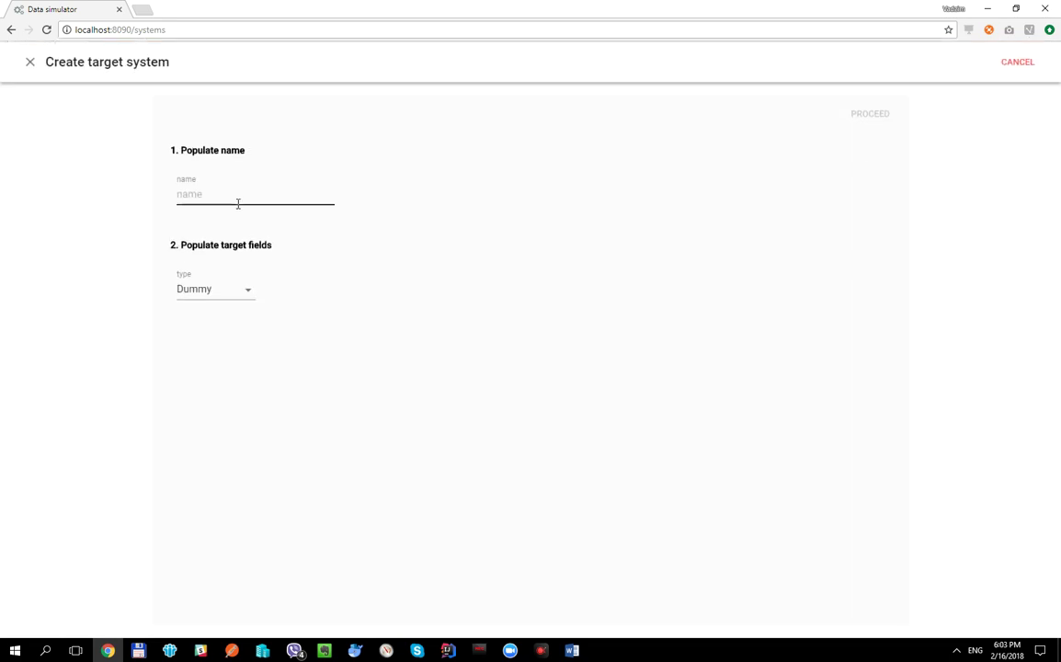
{"action": "left_click", "coordinate": [248, 294]}
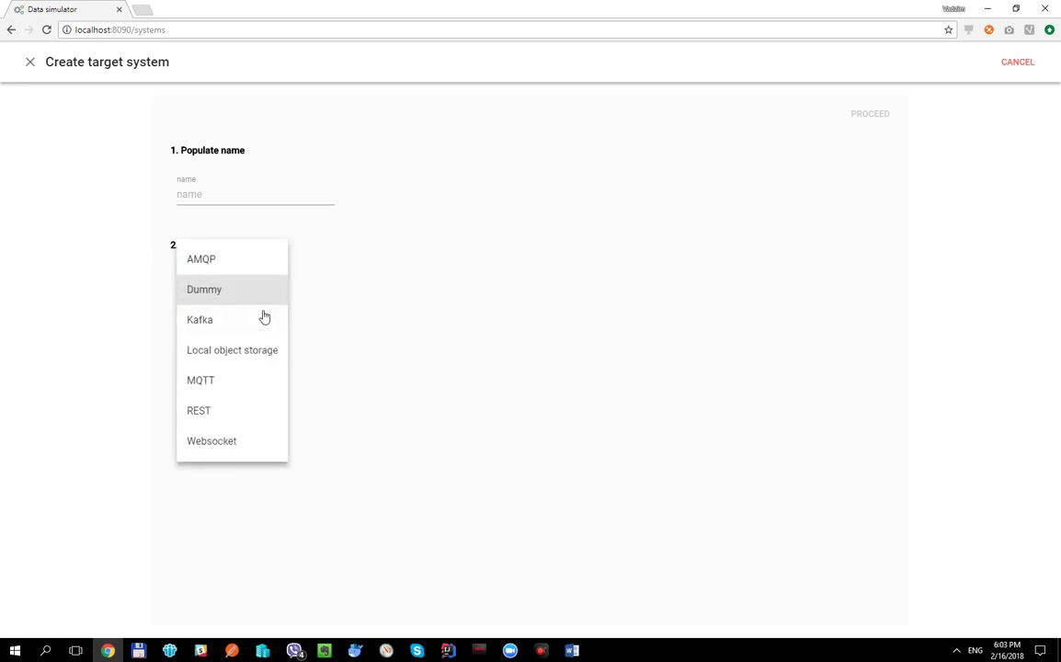
{"action": "left_click", "coordinate": [257, 386]}
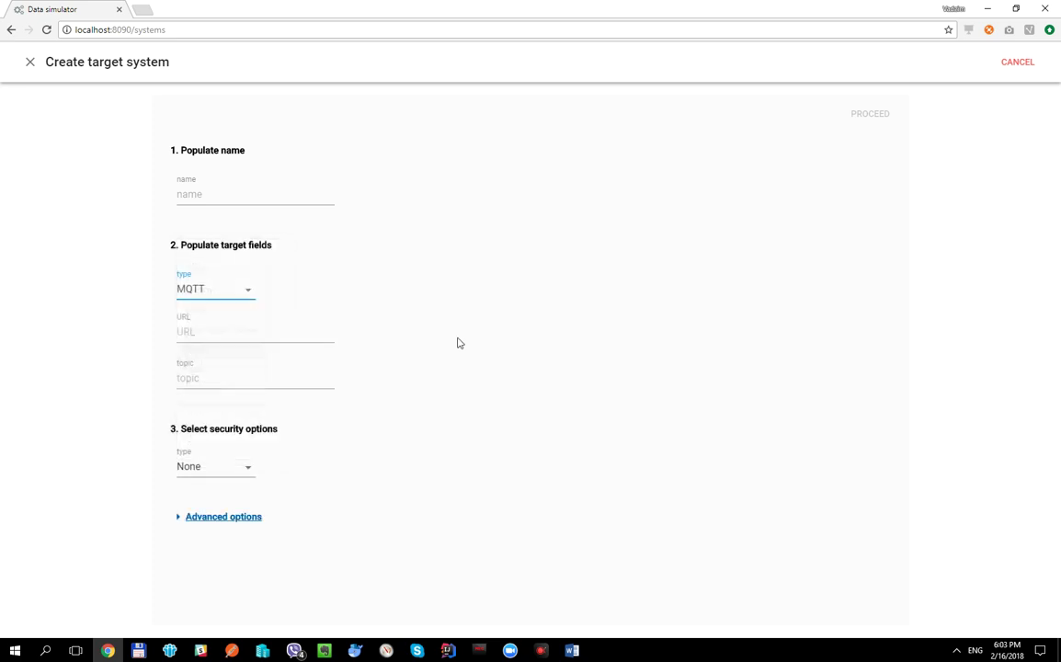
{"action": "left_click", "coordinate": [249, 467]}
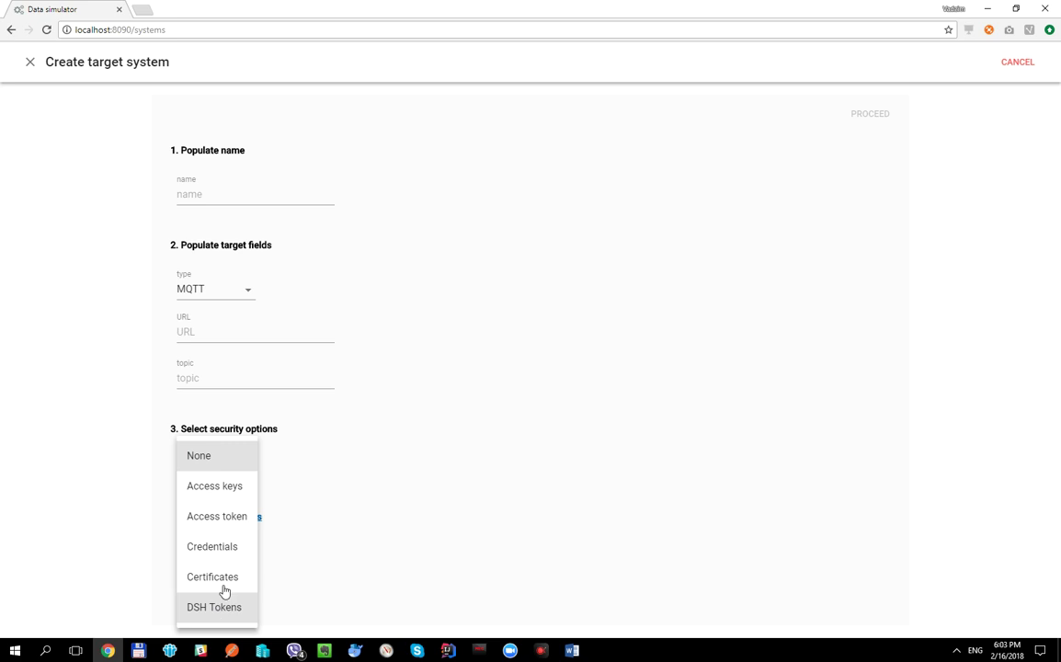
{"action": "left_click", "coordinate": [394, 447]}
{"action": "left_click", "coordinate": [248, 294]}
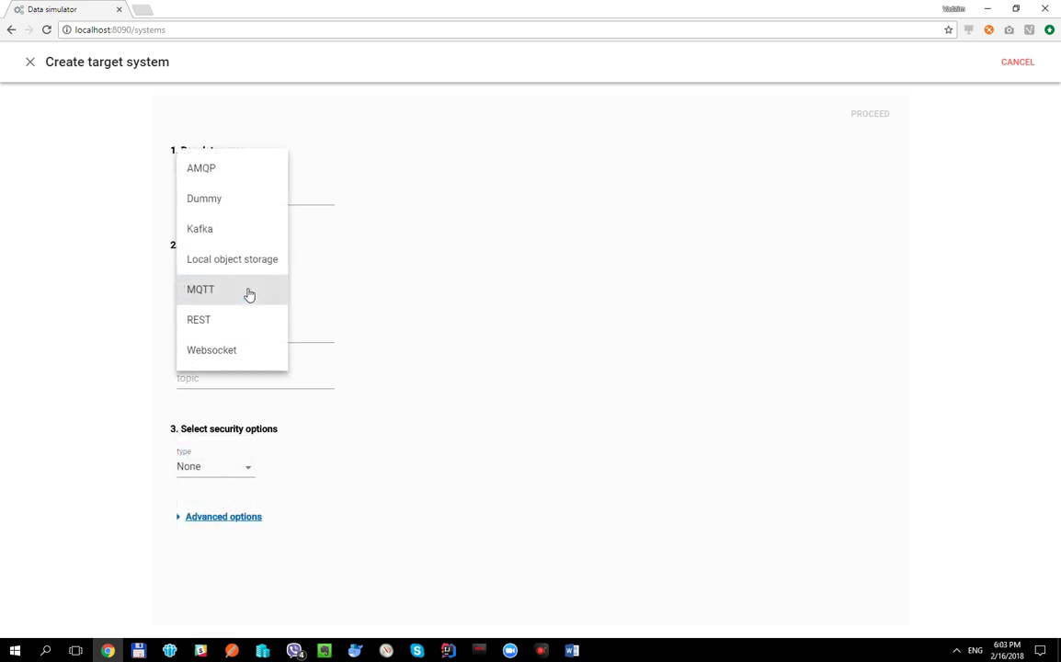
{"action": "left_click", "coordinate": [247, 324]}
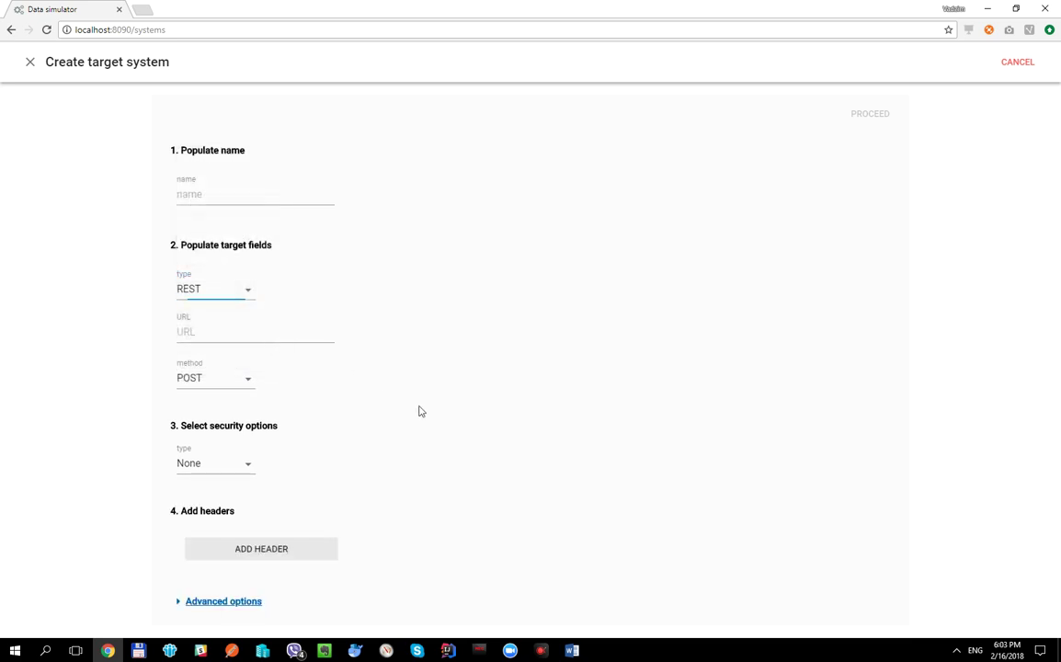
{"action": "left_click", "coordinate": [302, 549]}
{"action": "scroll", "coordinate": [371, 506], "scroll_direction": "down", "scroll_amount": 1}
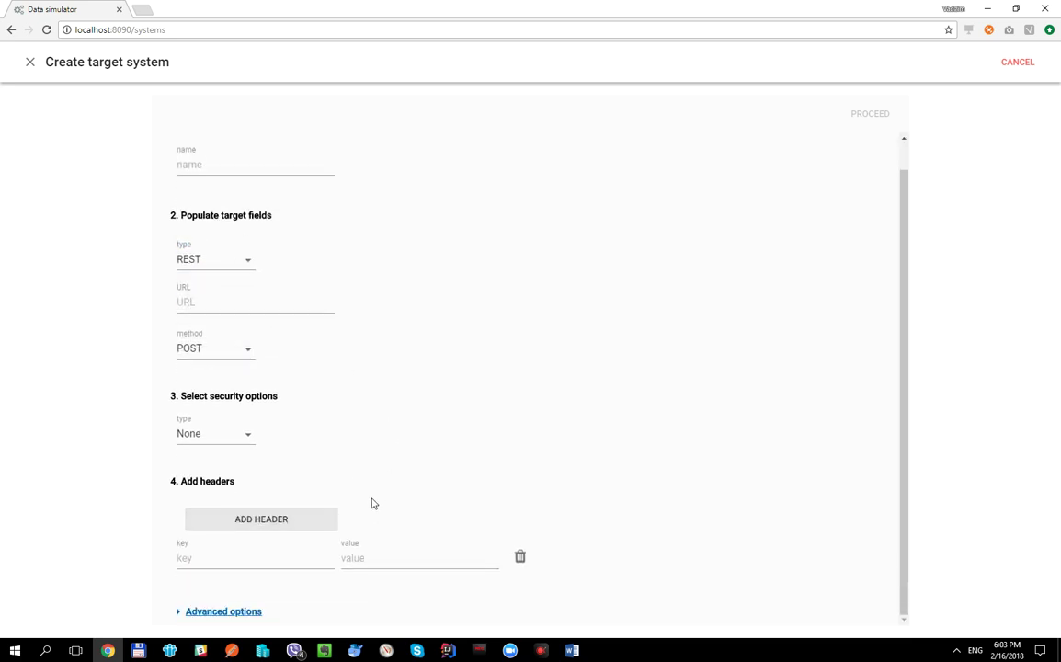
{"action": "left_click", "coordinate": [191, 614]}
{"action": "scroll", "coordinate": [267, 588], "scroll_direction": "down", "scroll_amount": 1}
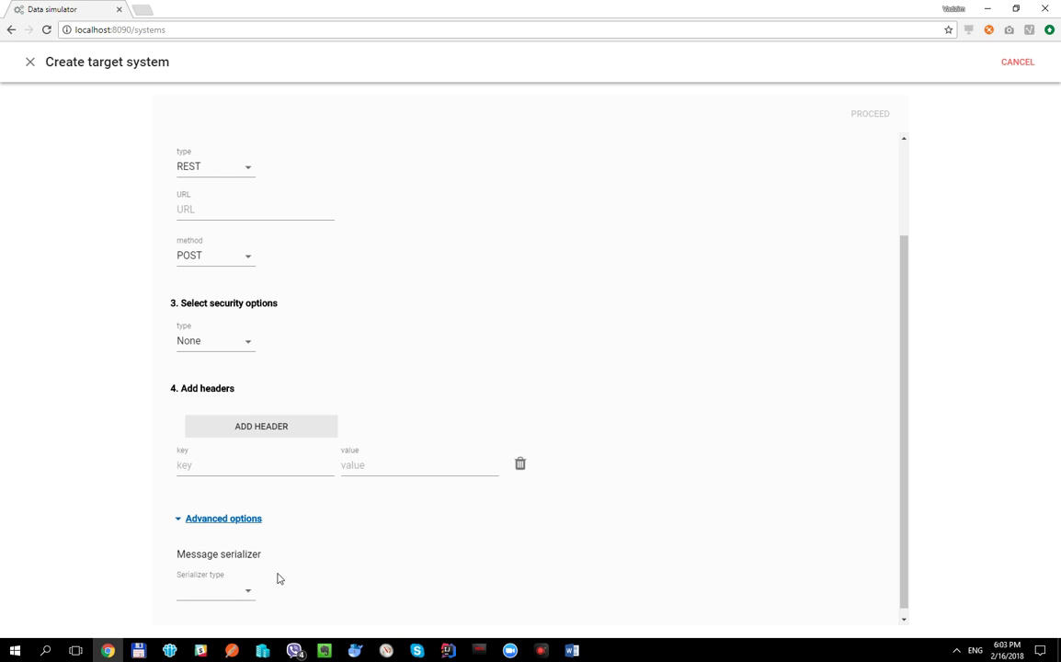
{"action": "left_click", "coordinate": [31, 62]}
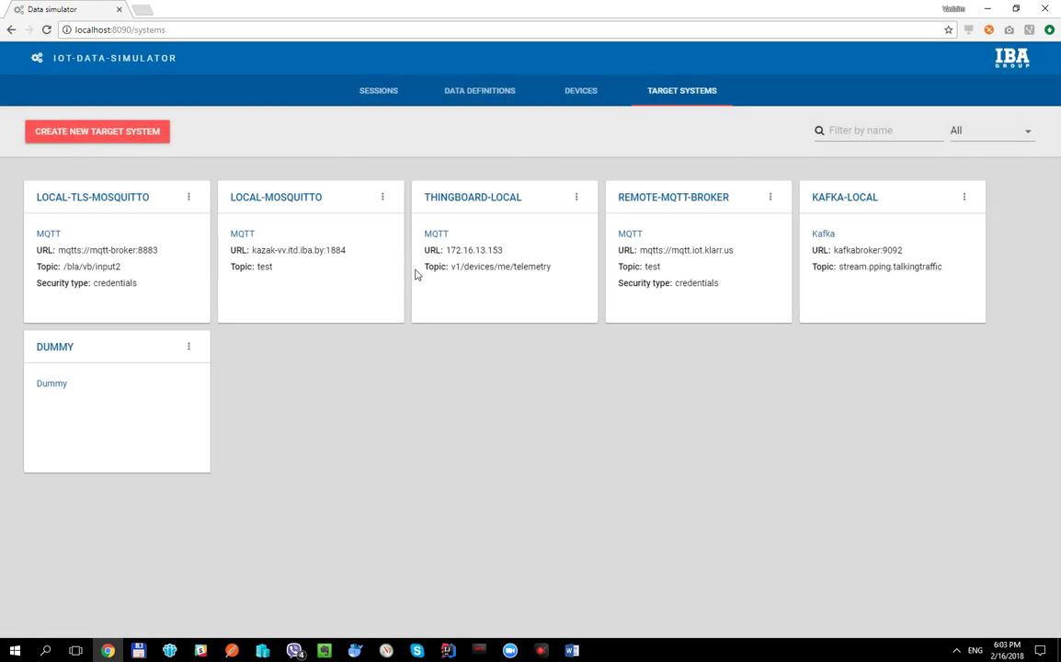